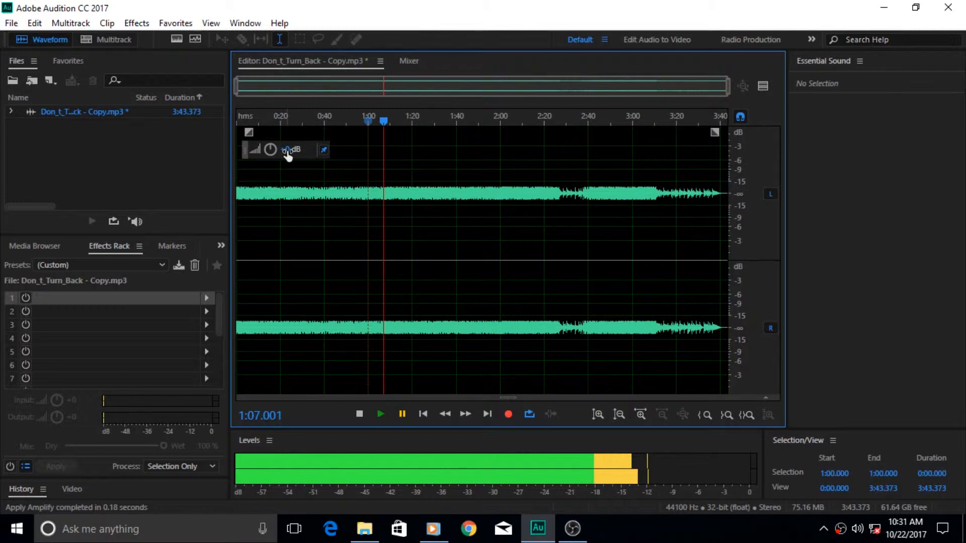
Step: Try boosting the whole file's volume with the on-waveform gain control, and clear the selection
{"action": "left_click_drag", "start_coordinate": [288, 153], "coordinate": [322, 152]}
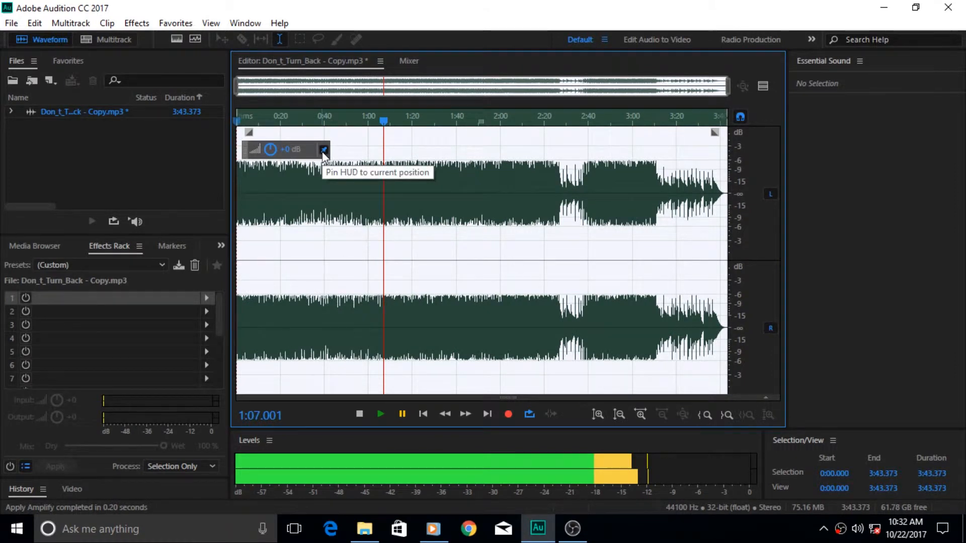
{"action": "left_click", "coordinate": [397, 159]}
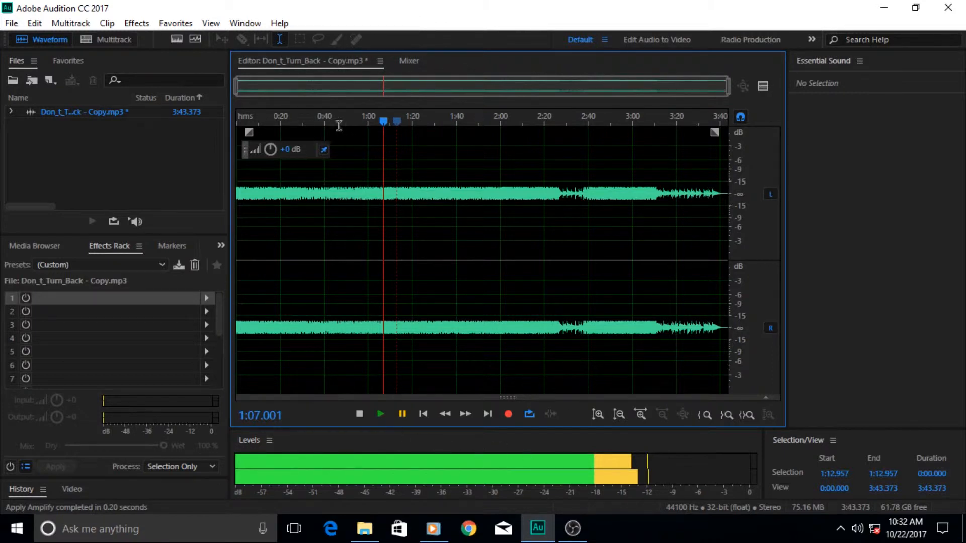
Step: Play a short stretch of the quiet audio to hear its level, and pause it
{"action": "left_click", "coordinate": [379, 416]}
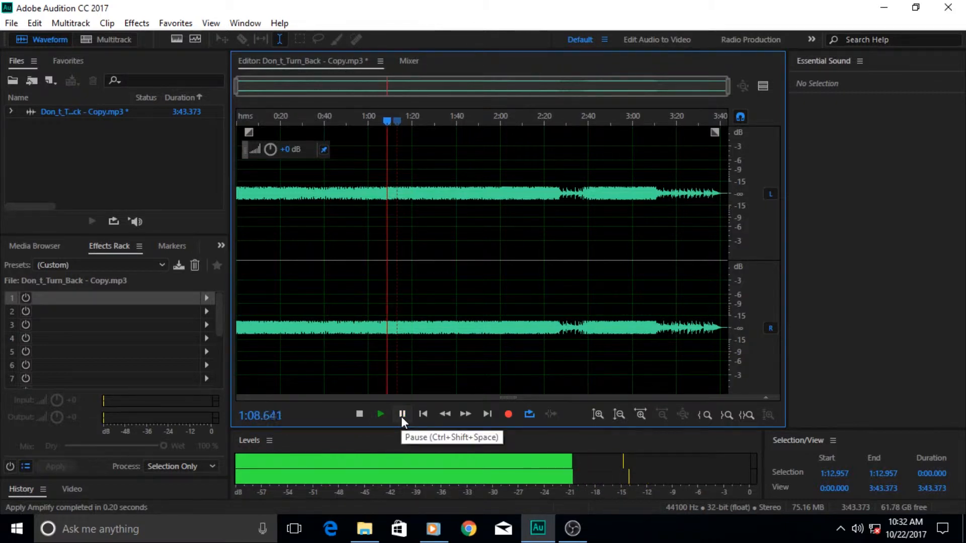
{"action": "left_click", "coordinate": [402, 416]}
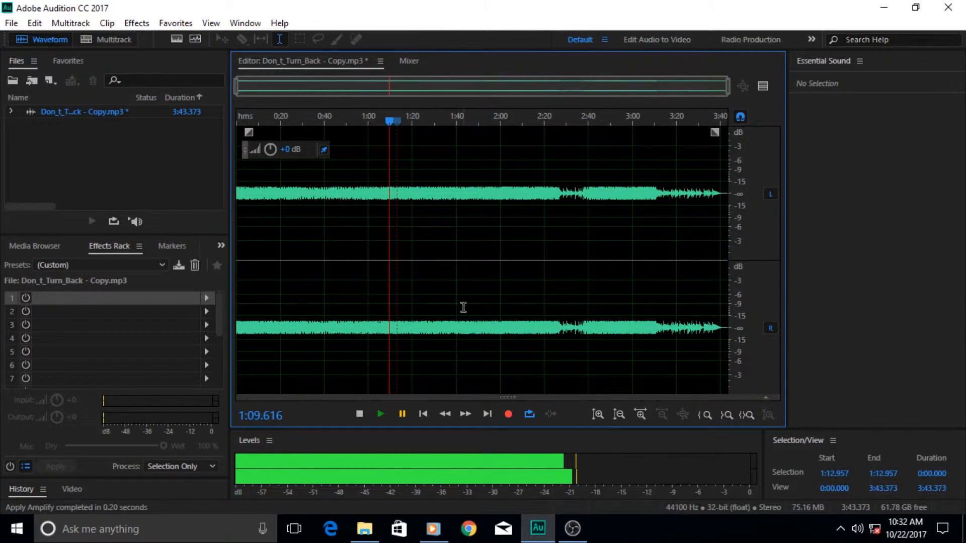
Step: Open the Amplify effect and try separate channel gains of 30 dB left and about 16 dB right
{"action": "left_click", "coordinate": [136, 23]}
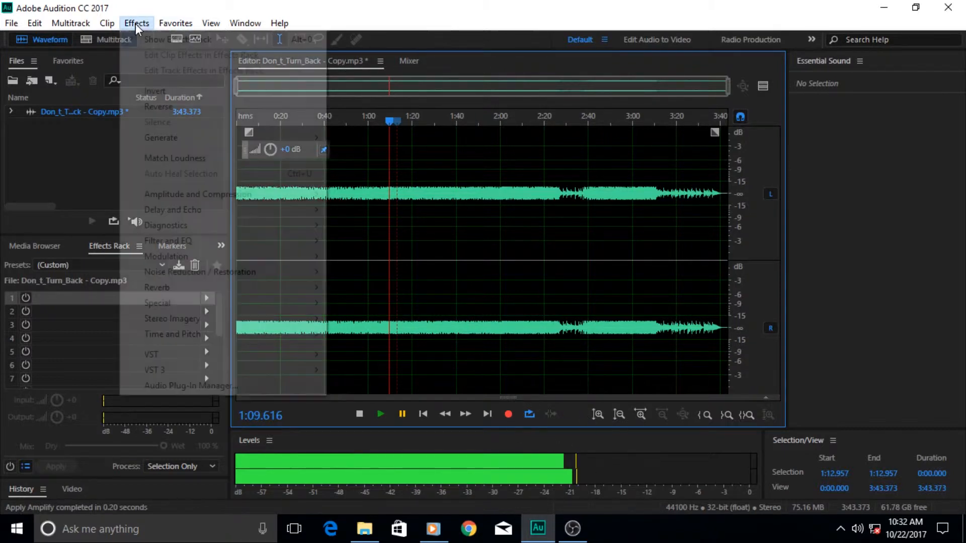
{"action": "mouse_move", "coordinate": [214, 200]}
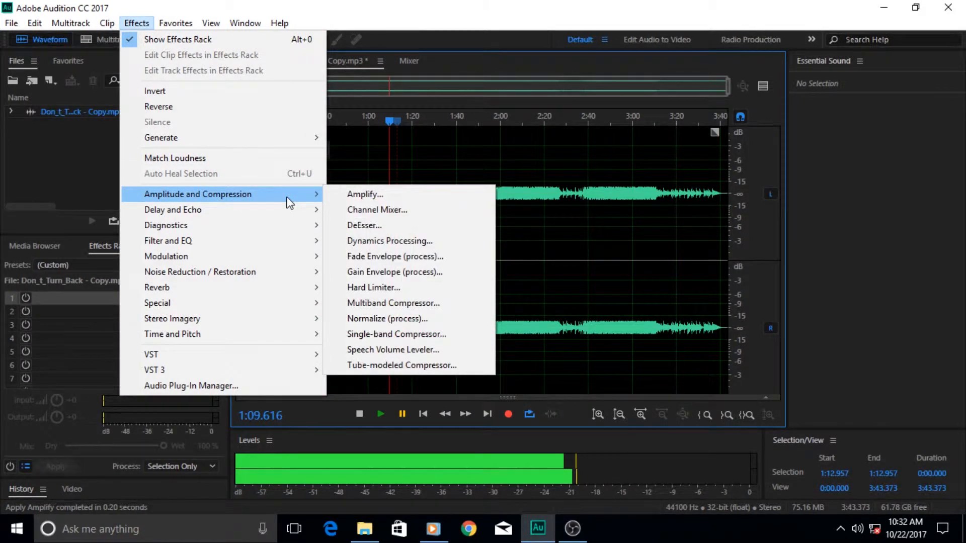
{"action": "left_click", "coordinate": [367, 203]}
{"action": "left_click_drag", "start_coordinate": [480, 153], "coordinate": [538, 151]}
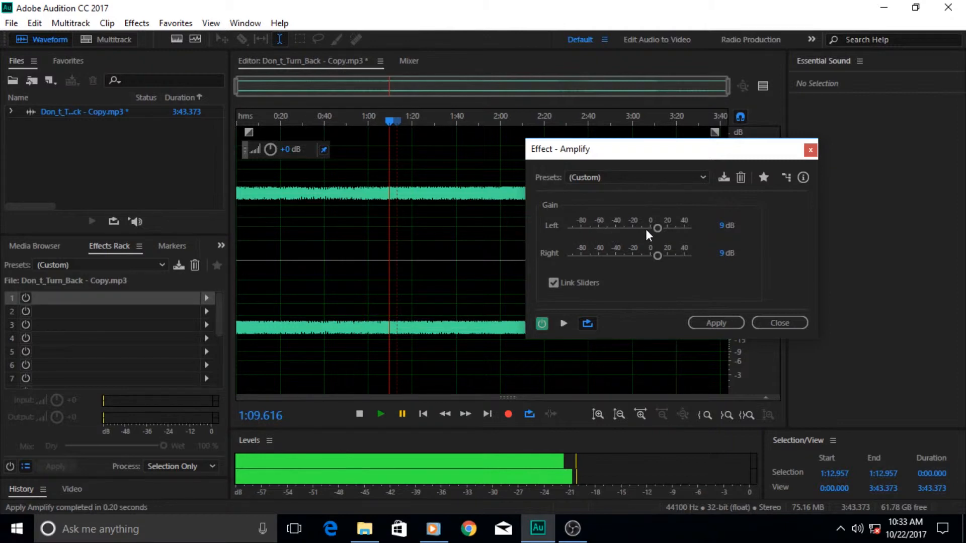
{"action": "left_click_drag", "start_coordinate": [656, 229], "coordinate": [679, 231]}
{"action": "left_click_drag", "start_coordinate": [620, 257], "coordinate": [663, 258]}
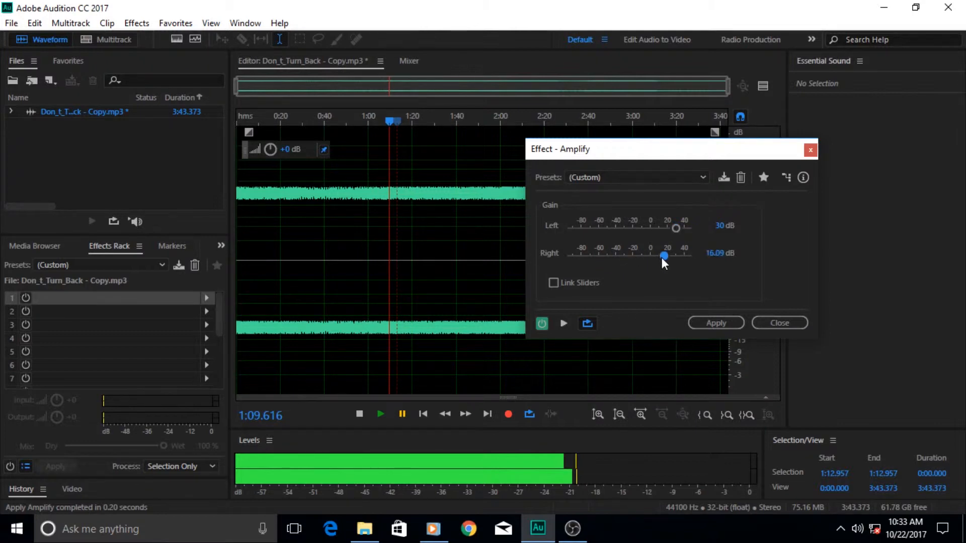
Step: Relink the Amplify gain sliders and set both channels to 13 dB, leaving the effect switched on
{"action": "left_click", "coordinate": [556, 287]}
{"action": "left_click_drag", "start_coordinate": [678, 228], "coordinate": [627, 231]}
{"action": "left_click", "coordinate": [710, 230]}
{"action": "type", "text": "13"}
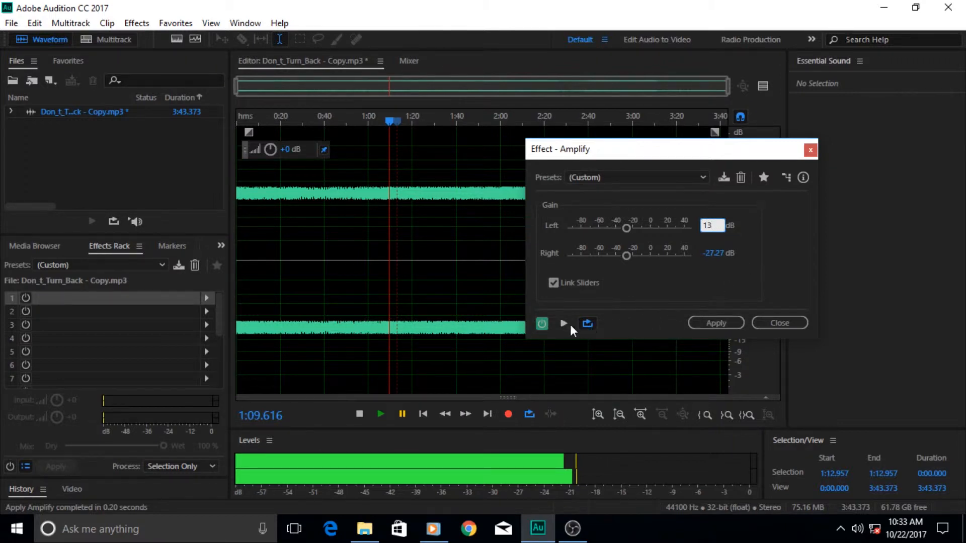
{"action": "left_click", "coordinate": [544, 328]}
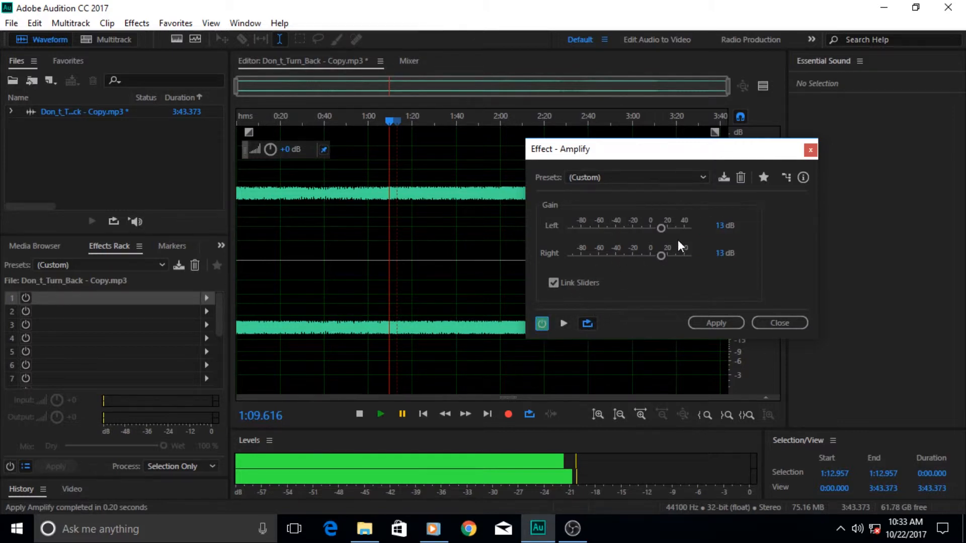
{"action": "left_click", "coordinate": [542, 327]}
Step: Look over the Amplify presets, apply the 13 dB gain to the whole file, and clear the selection
{"action": "left_click", "coordinate": [703, 178]}
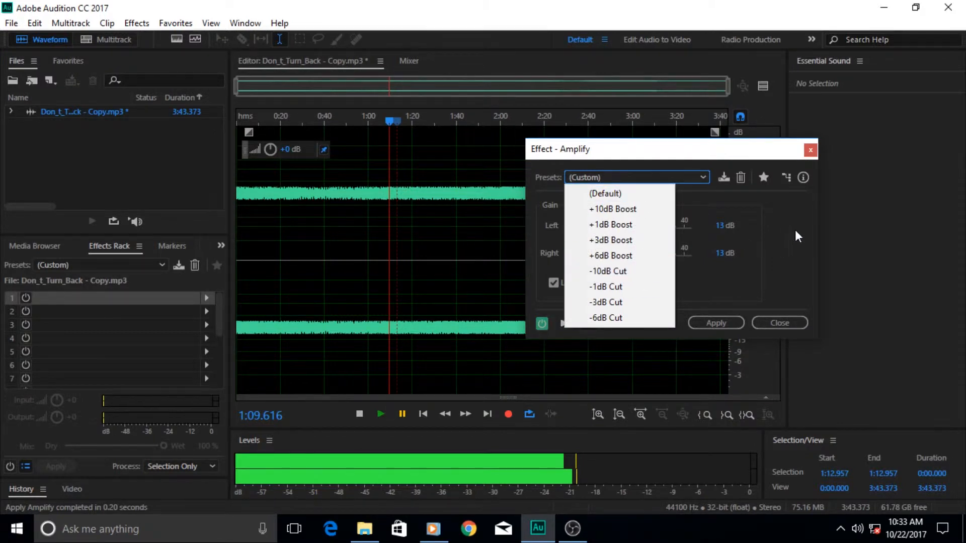
{"action": "left_click", "coordinate": [762, 254]}
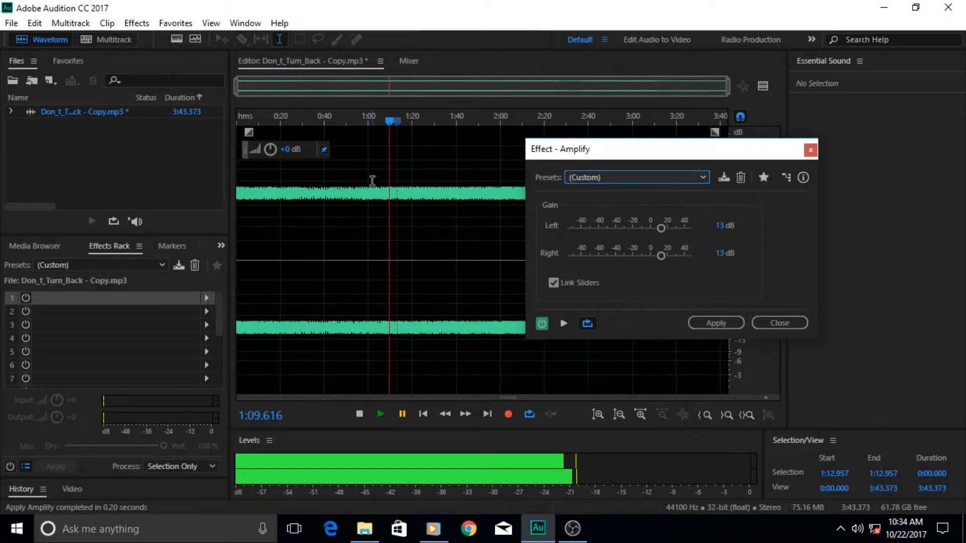
{"action": "left_click", "coordinate": [701, 323]}
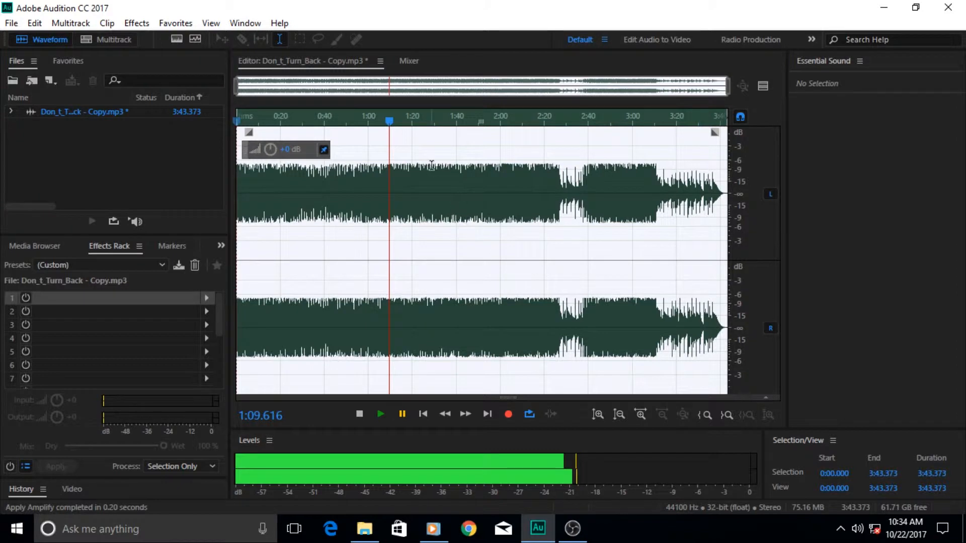
{"action": "left_click", "coordinate": [440, 240]}
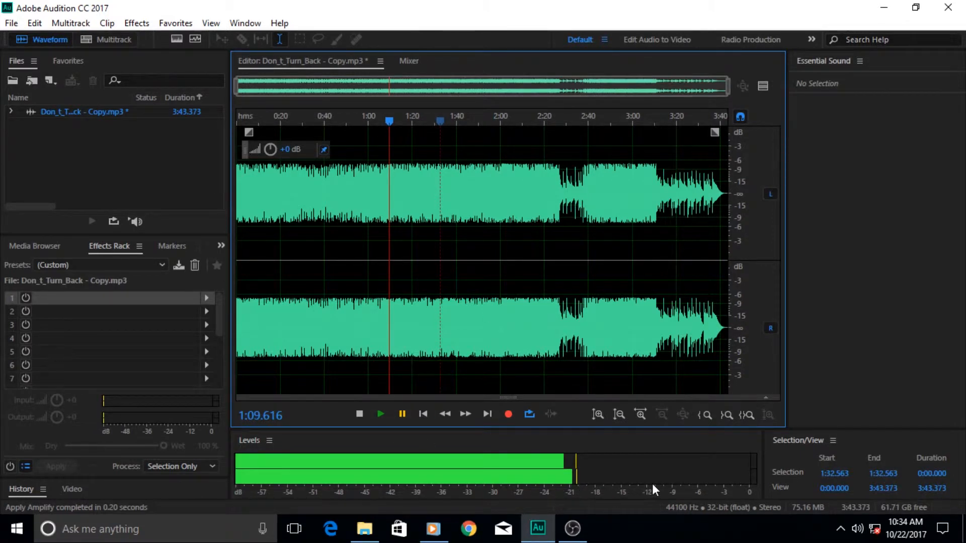
Step: Play a short stretch of the amplified audio to check its level, and pause it
{"action": "left_click", "coordinate": [382, 413]}
{"action": "left_click", "coordinate": [403, 413]}
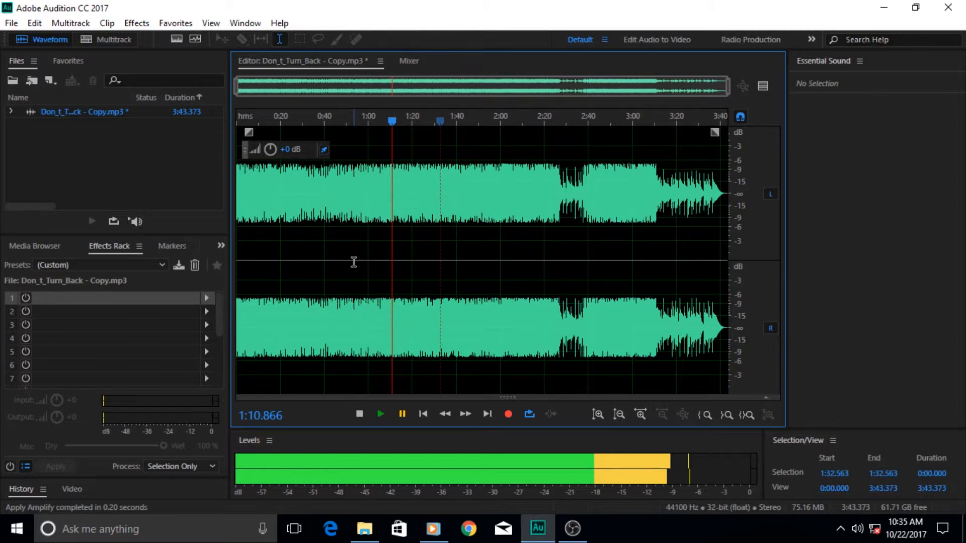
Step: Undo the applied Amplify effect and briefly play the restored audio
{"action": "key", "text": "ctrl+z"}
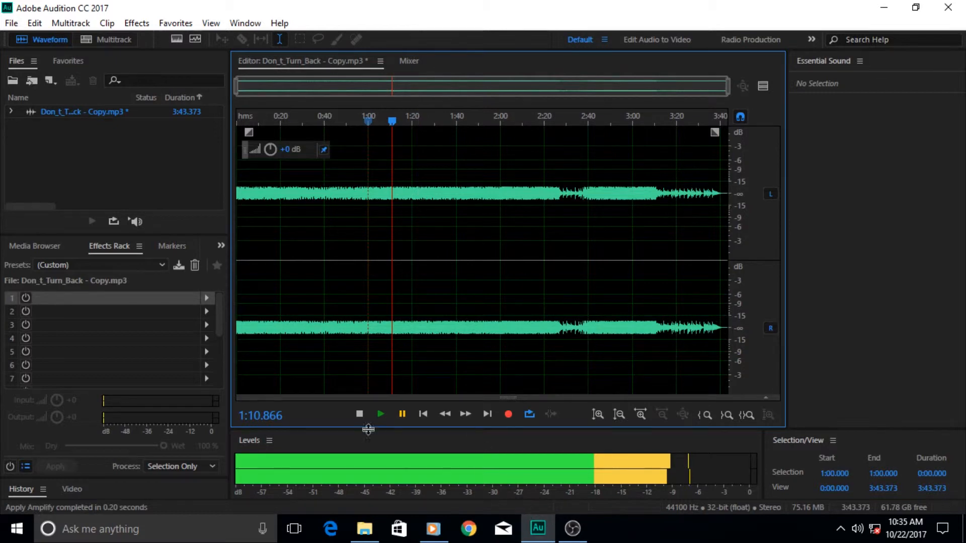
{"action": "left_click", "coordinate": [402, 414]}
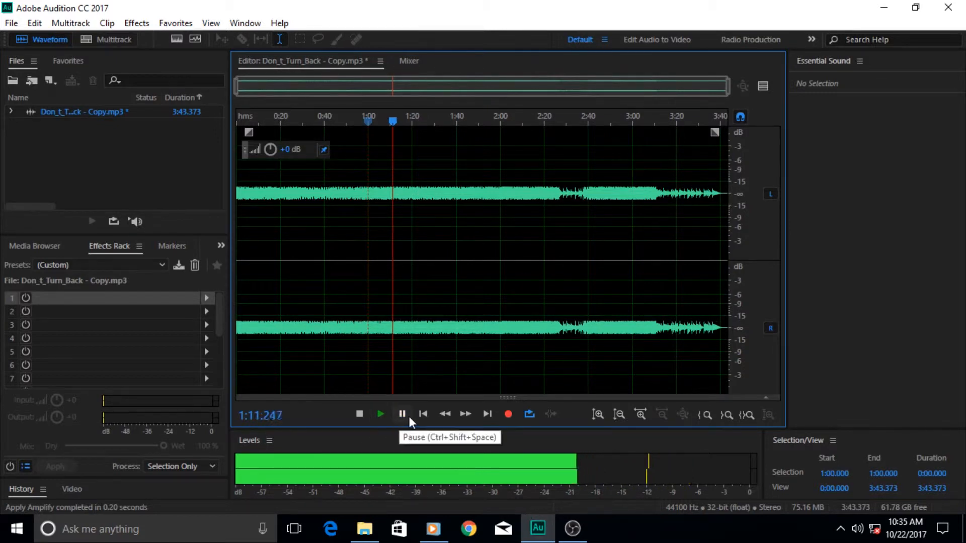
{"action": "left_click", "coordinate": [403, 415]}
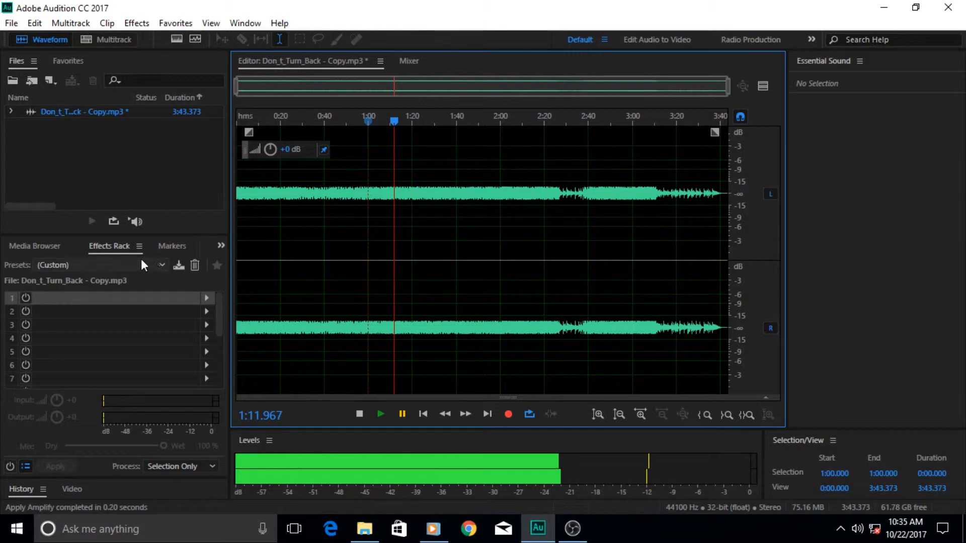
{"action": "left_click", "coordinate": [162, 266]}
{"action": "left_click", "coordinate": [162, 265]}
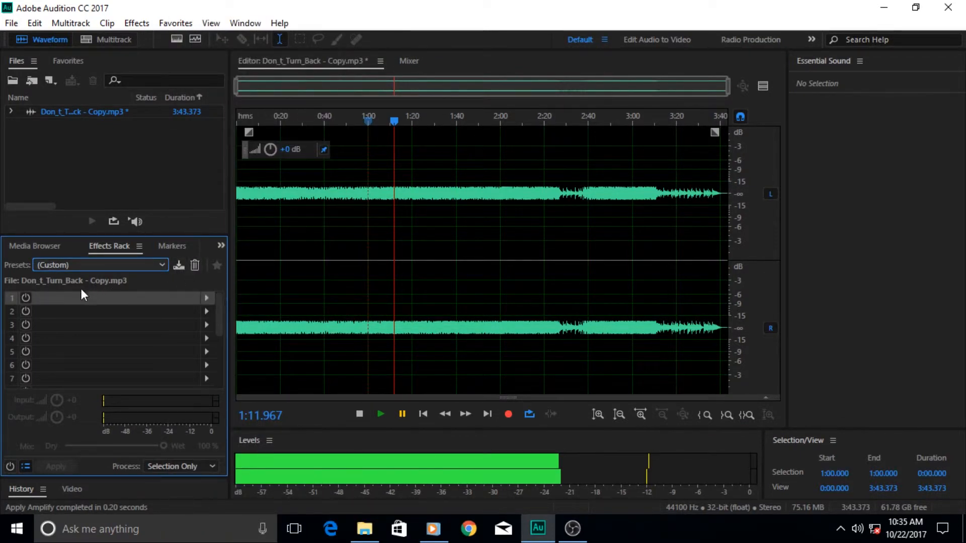
{"action": "mouse_move", "coordinate": [219, 307]}
{"action": "left_mouse_down"}
{"action": "mouse_move", "coordinate": [218, 372]}
{"action": "mouse_move", "coordinate": [218, 304]}
{"action": "left_mouse_up"}
{"action": "left_click", "coordinate": [26, 299]}
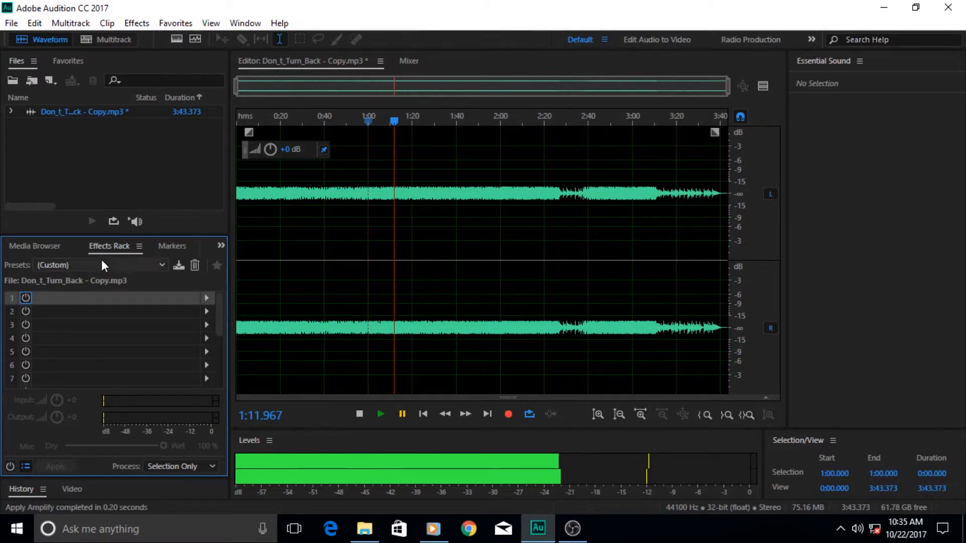
Step: Insert the Amplify effect in slot 1 of the Effects Rack with 13 dB gain, and close its settings
{"action": "left_click", "coordinate": [206, 299]}
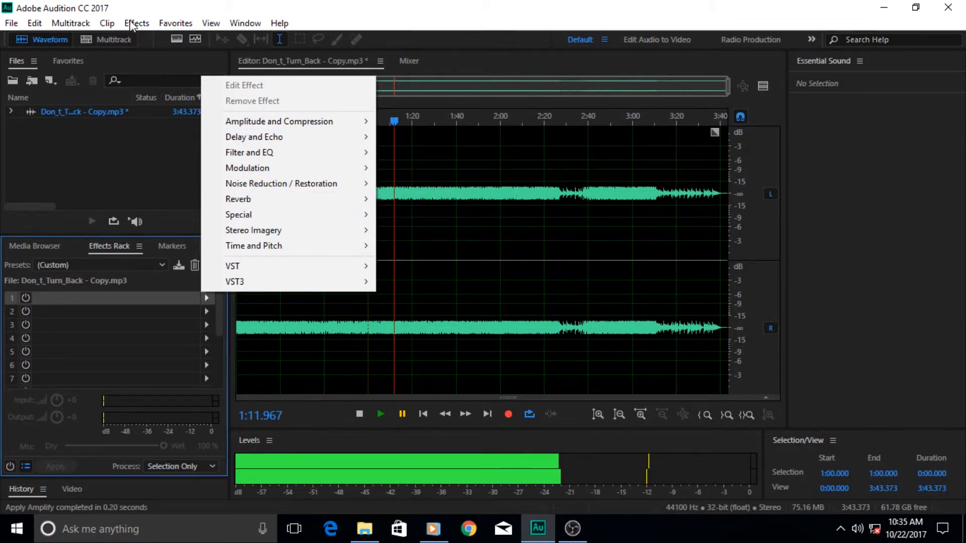
{"action": "mouse_move", "coordinate": [300, 126]}
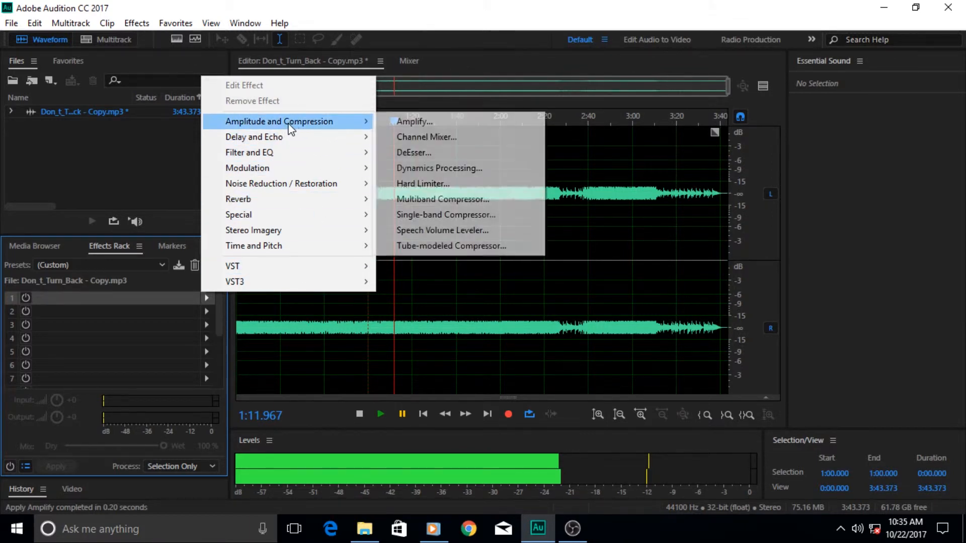
{"action": "left_click", "coordinate": [403, 122]}
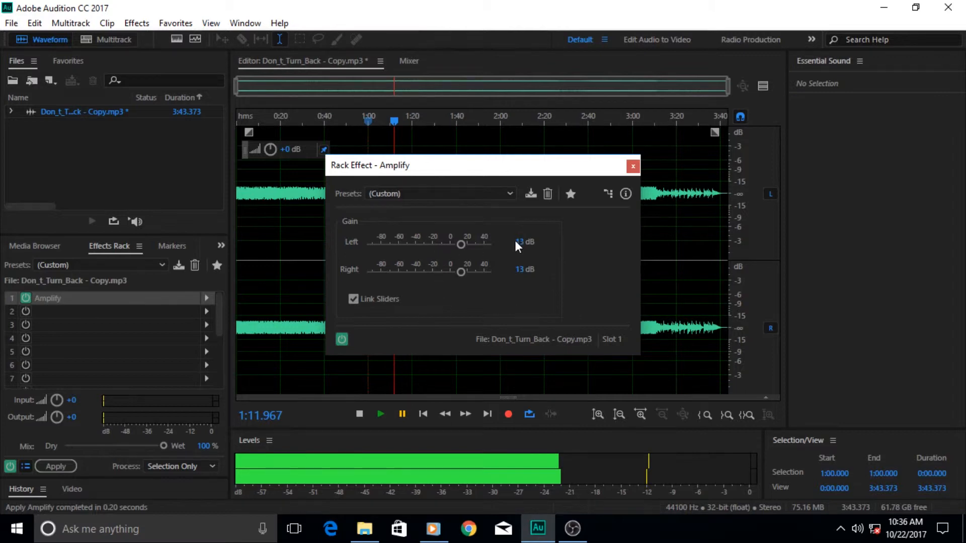
{"action": "left_click", "coordinate": [632, 169]}
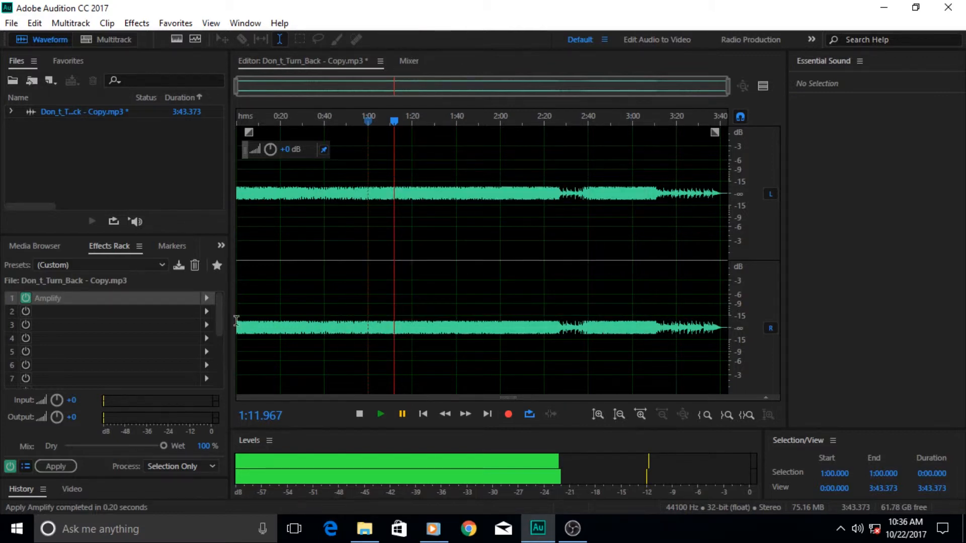
Step: Compare the sound with the rack's Amplify effect switched off and on during playback, and pause with it on
{"action": "left_click", "coordinate": [28, 298]}
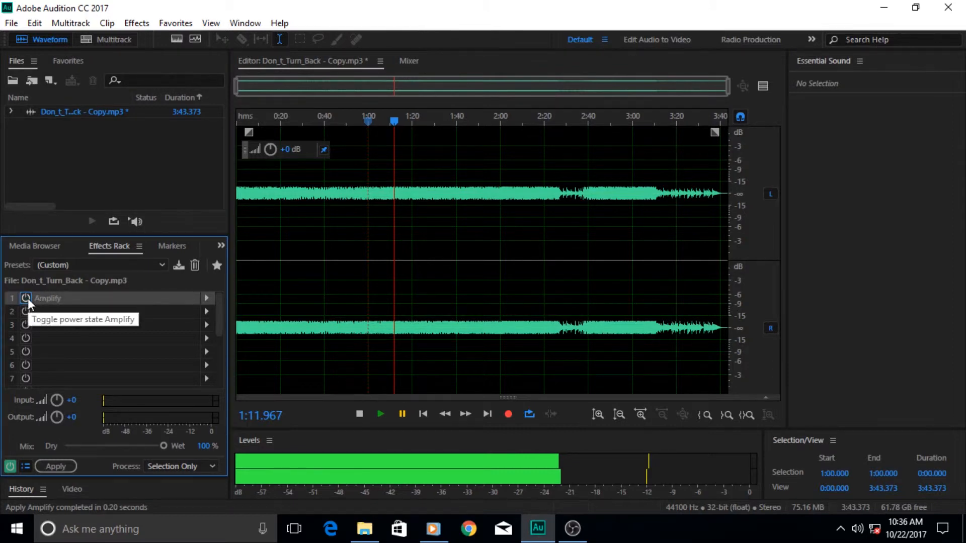
{"action": "left_click", "coordinate": [28, 297]}
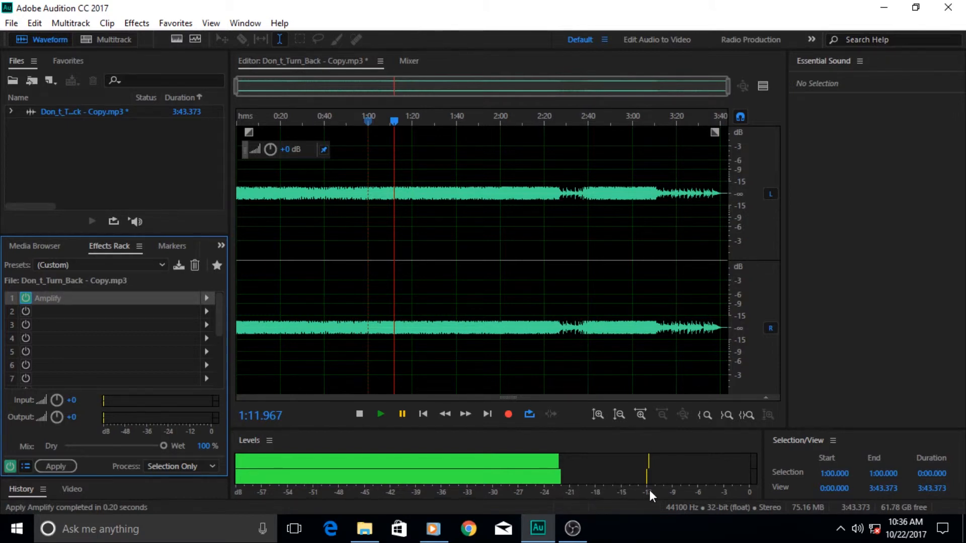
{"action": "left_click", "coordinate": [384, 416]}
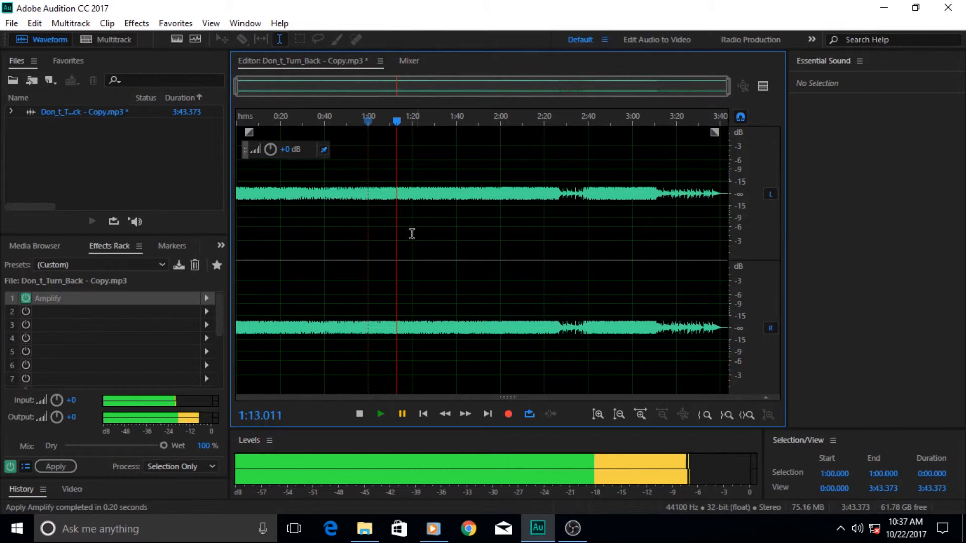
{"action": "left_click", "coordinate": [382, 421]}
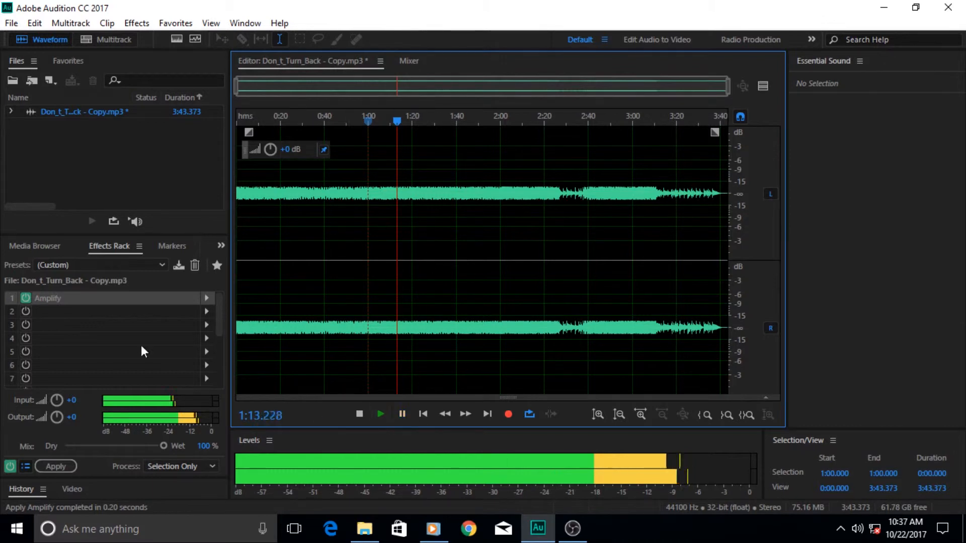
{"action": "left_click", "coordinate": [25, 298]}
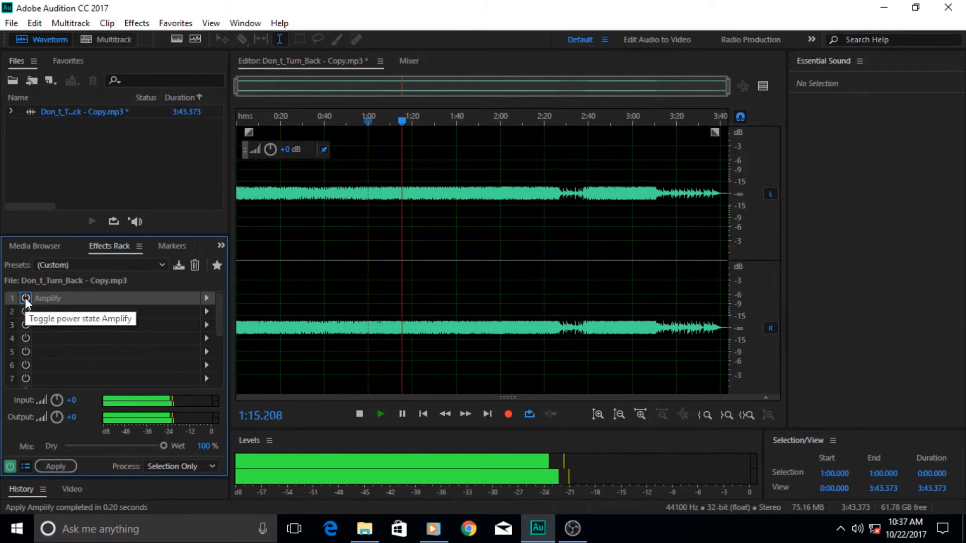
{"action": "left_click", "coordinate": [25, 297]}
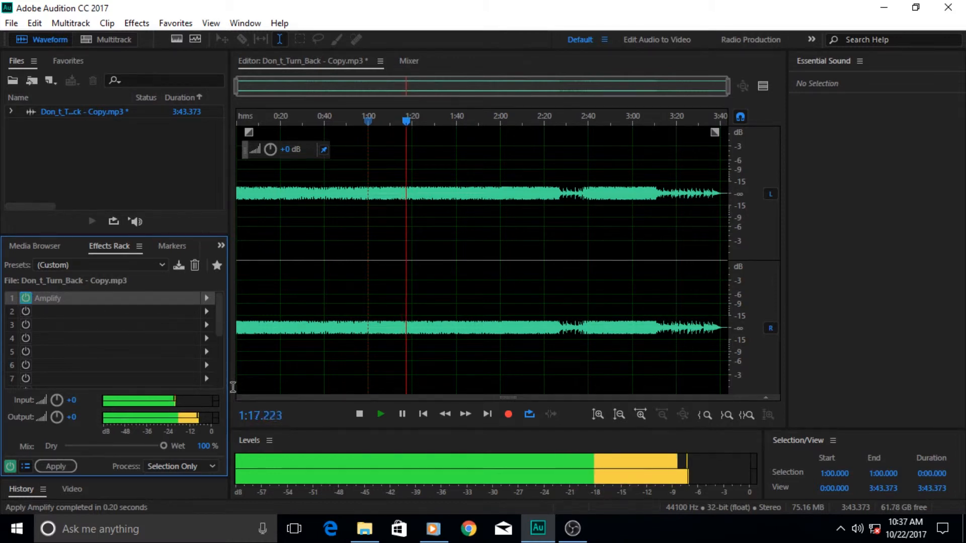
{"action": "left_click", "coordinate": [400, 420]}
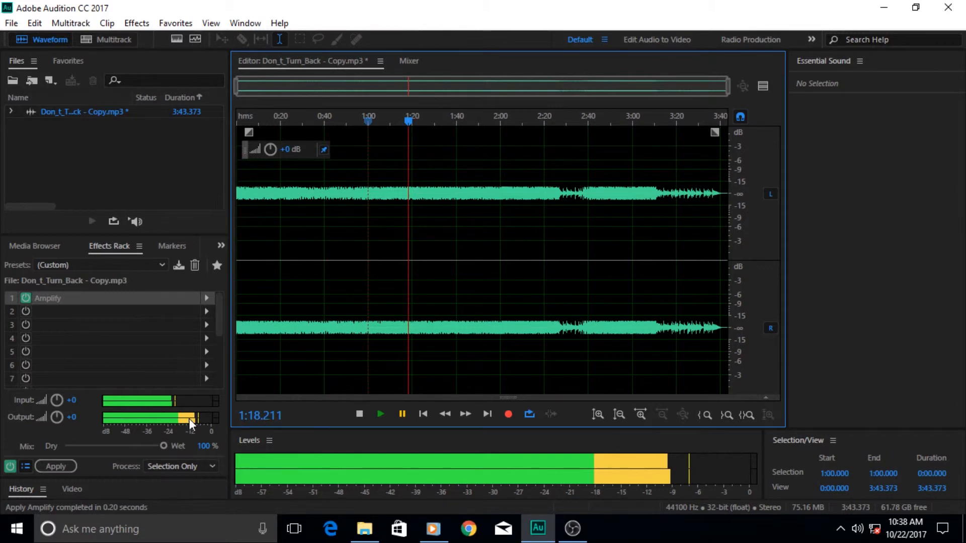
Step: Try the rack's dry/wet mix at 0% and 51%, returning it to 100% while the audio plays
{"action": "left_click_drag", "start_coordinate": [167, 447], "coordinate": [70, 446]}
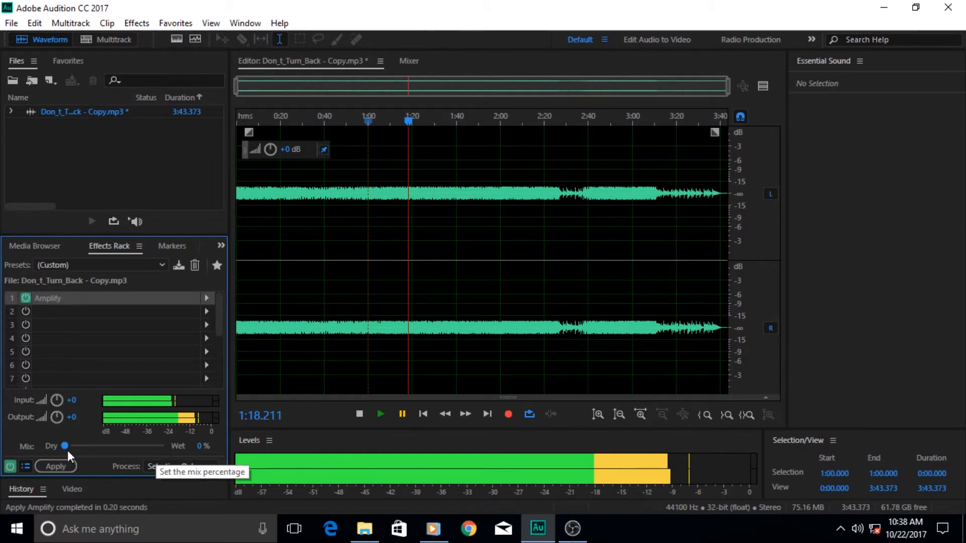
{"action": "left_click_drag", "start_coordinate": [65, 450], "coordinate": [119, 447]}
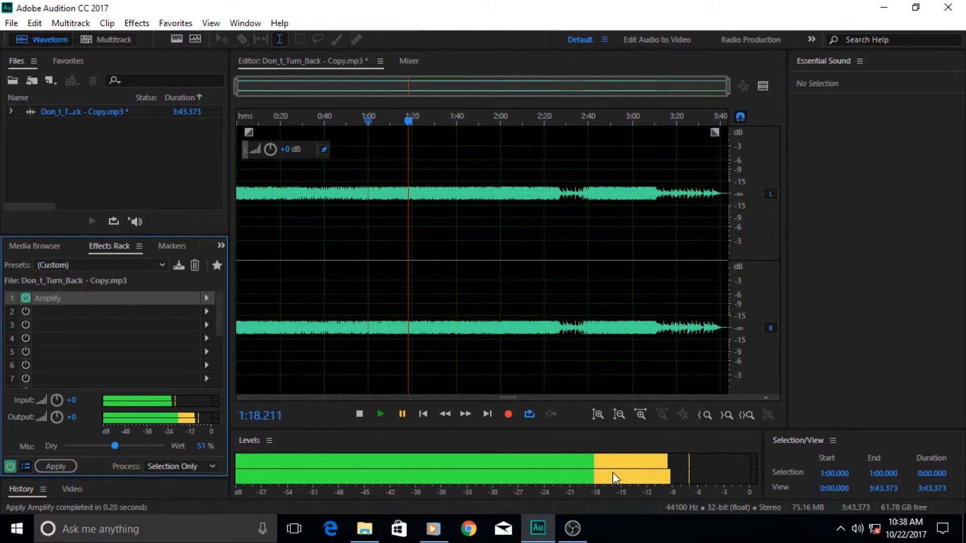
{"action": "left_click", "coordinate": [381, 417]}
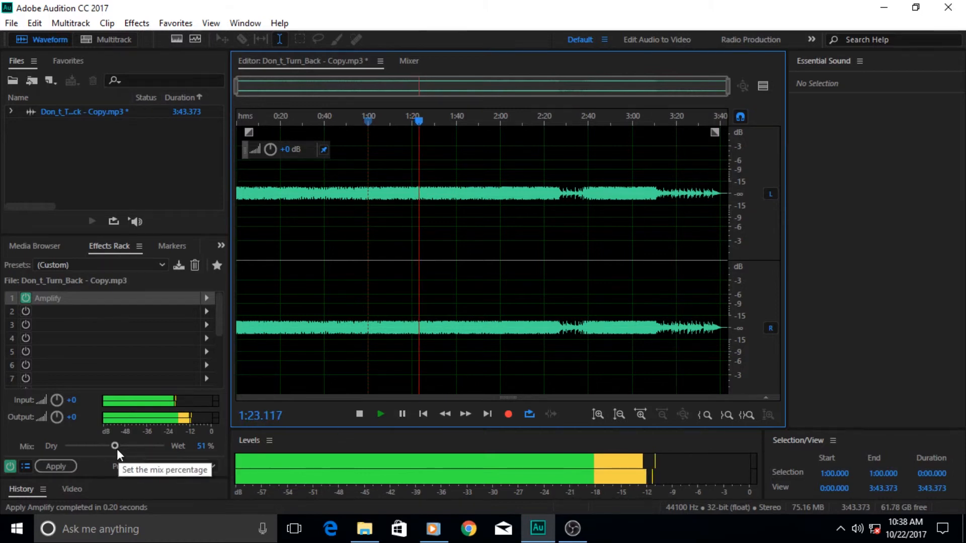
{"action": "left_click_drag", "start_coordinate": [116, 449], "coordinate": [213, 428]}
{"action": "left_click", "coordinate": [401, 414]}
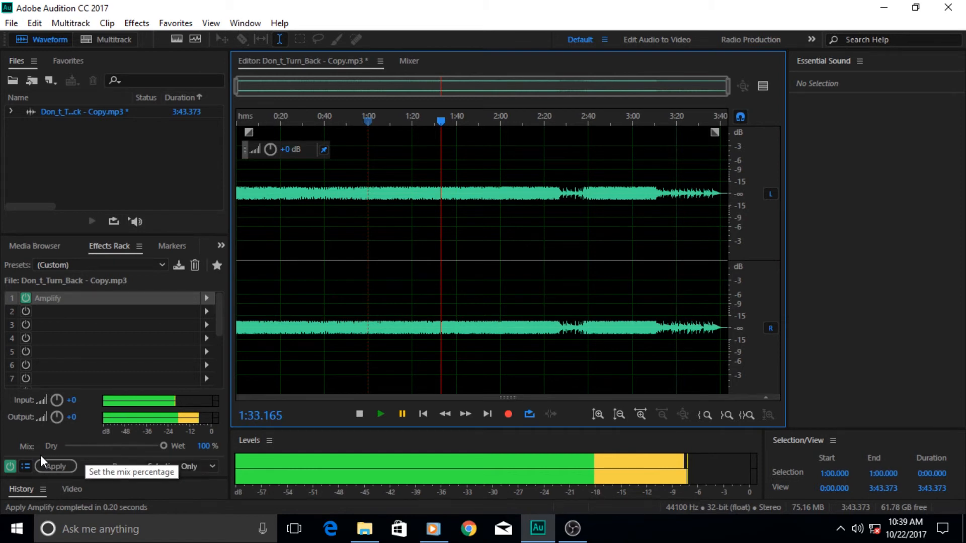
Step: Bypass the entire Effects Rack and switch it back on
{"action": "left_click", "coordinate": [11, 467]}
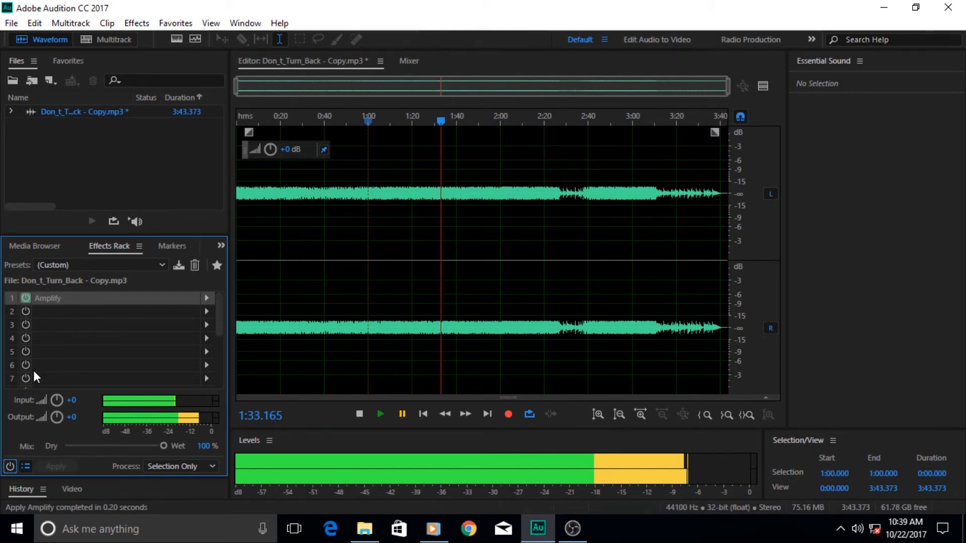
{"action": "left_click", "coordinate": [10, 466]}
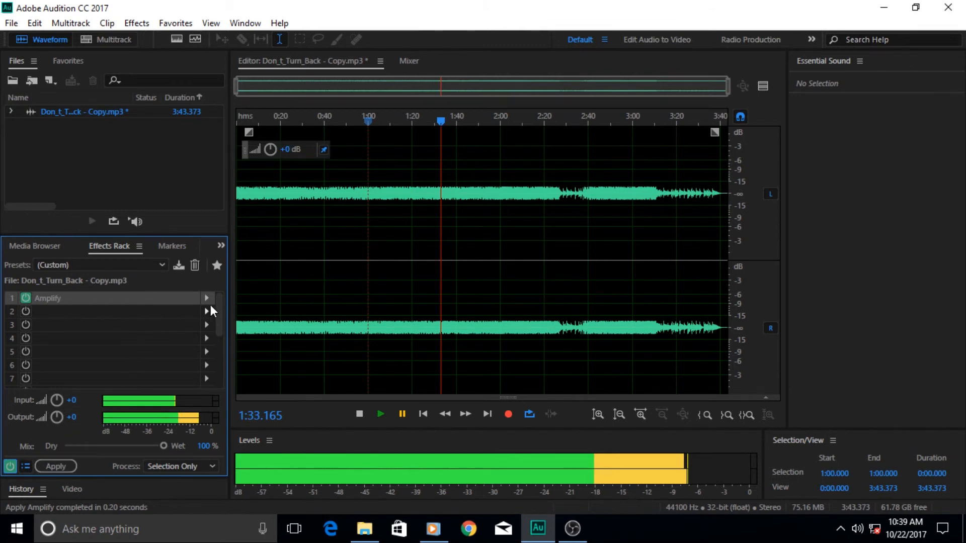
{"action": "left_click_drag", "start_coordinate": [219, 305], "coordinate": [227, 272]}
{"action": "left_click", "coordinate": [139, 24]}
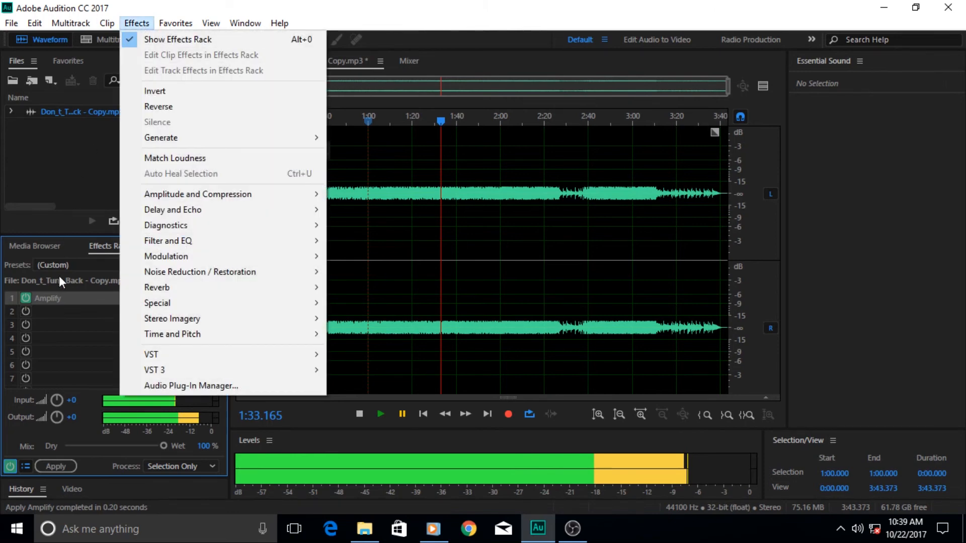
{"action": "left_click", "coordinate": [98, 246]}
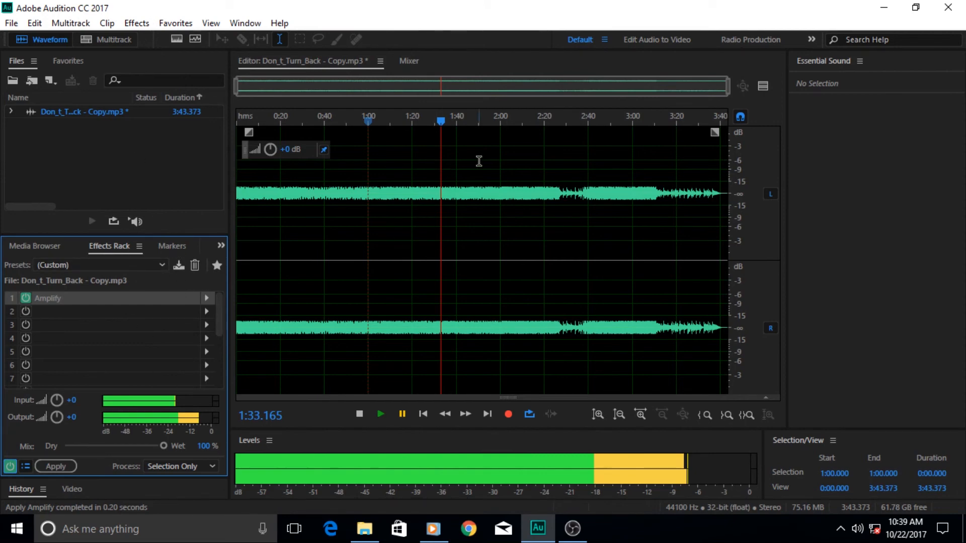
{"action": "mouse_move", "coordinate": [219, 307]}
{"action": "left_mouse_down"}
{"action": "mouse_move", "coordinate": [222, 371]}
{"action": "mouse_move", "coordinate": [222, 305]}
{"action": "left_mouse_up"}
Step: Minimize the audio editor to show the desktop
{"action": "left_click", "coordinate": [538, 528]}
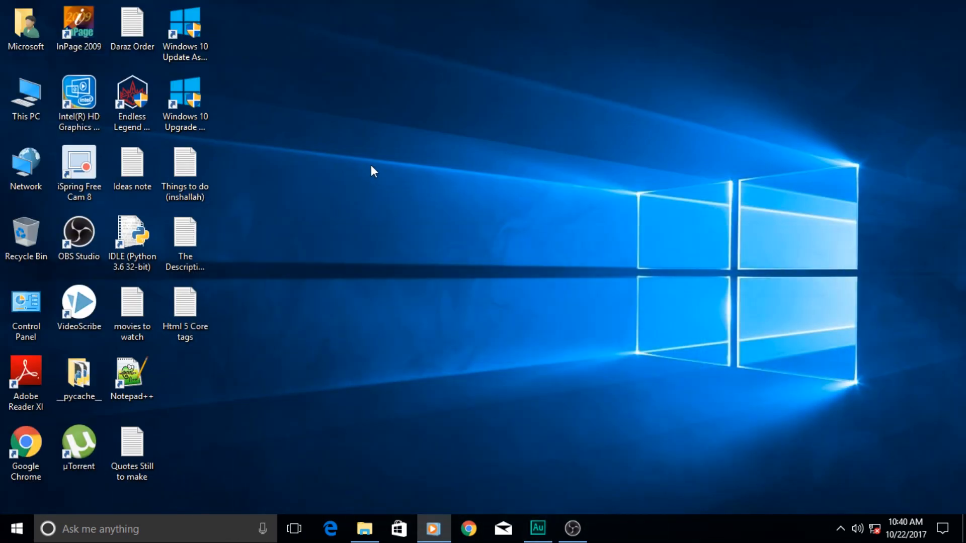